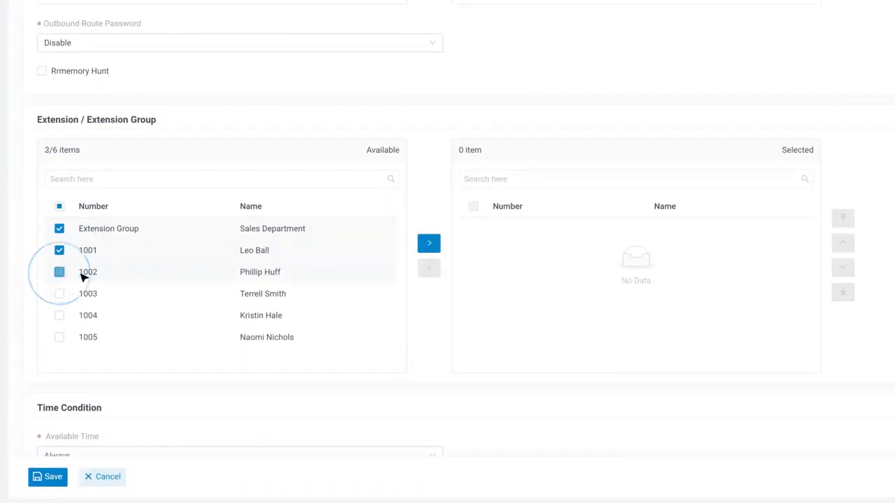
Step: Permit Sales Department, 1001 and 1002, and assign trunks PBX, LTE1-5 and Company01
click(429, 243)
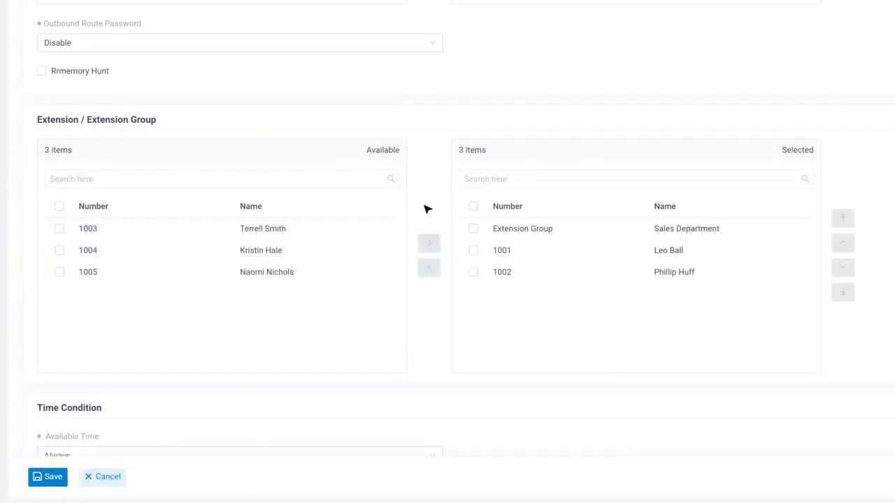
scroll(427, 209, up, 5)
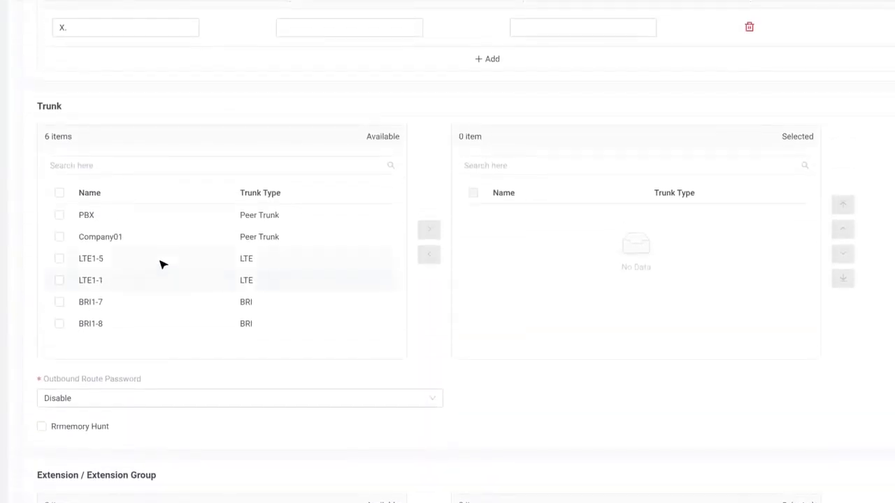
click(59, 215)
click(59, 258)
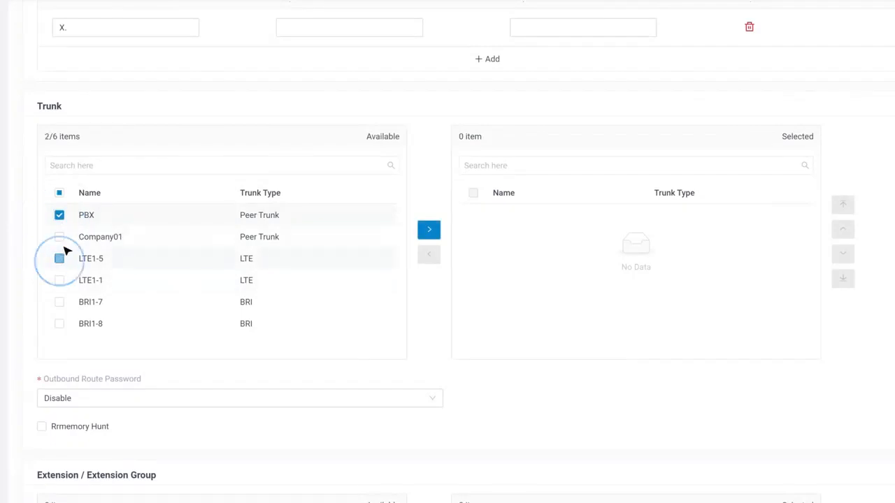
click(59, 237)
click(428, 229)
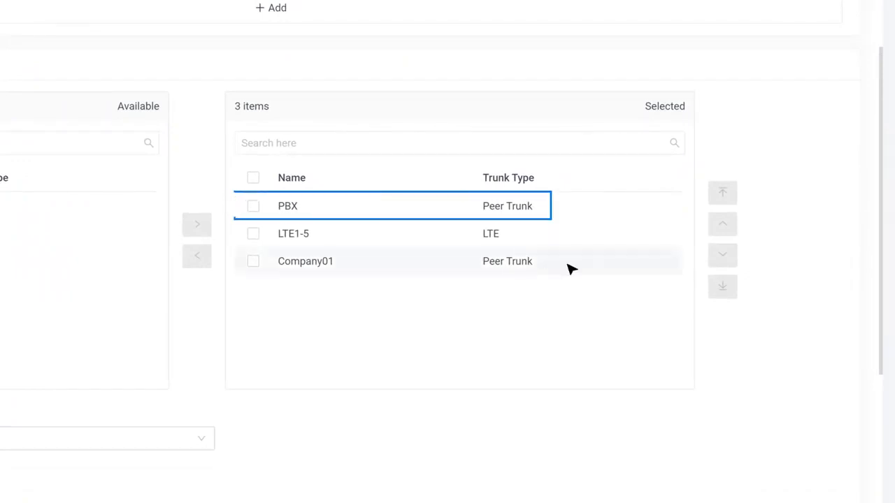
Step: Move the PBX trunk down to second place, between LTE1-5 and Company01
click(580, 214)
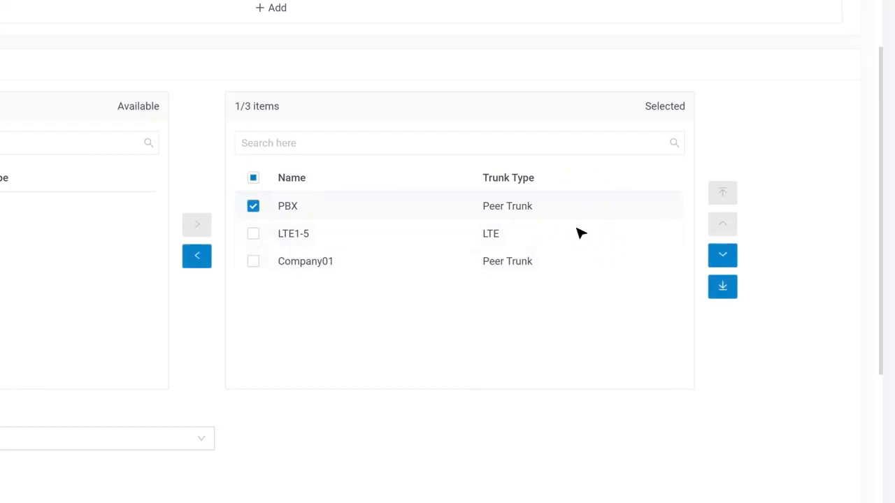
click(721, 258)
click(253, 234)
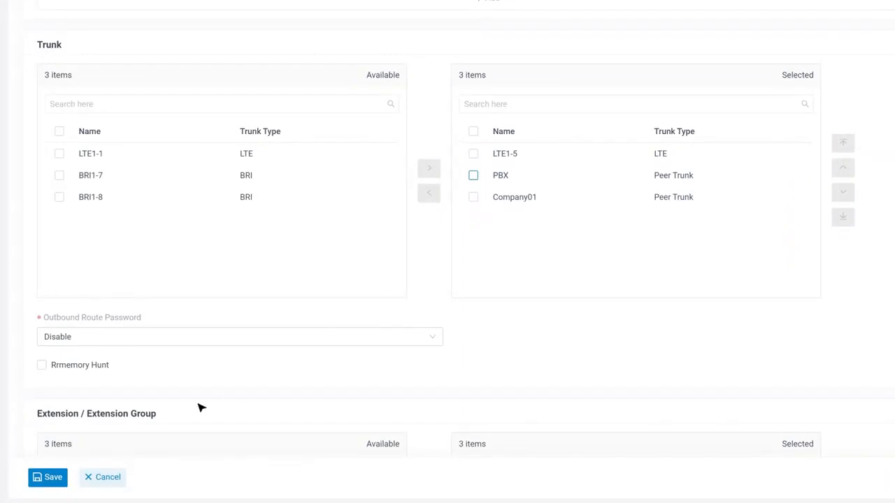
Step: Save and apply the Sample01 route, dismiss the Import dialog, and start a new outbound route
click(49, 476)
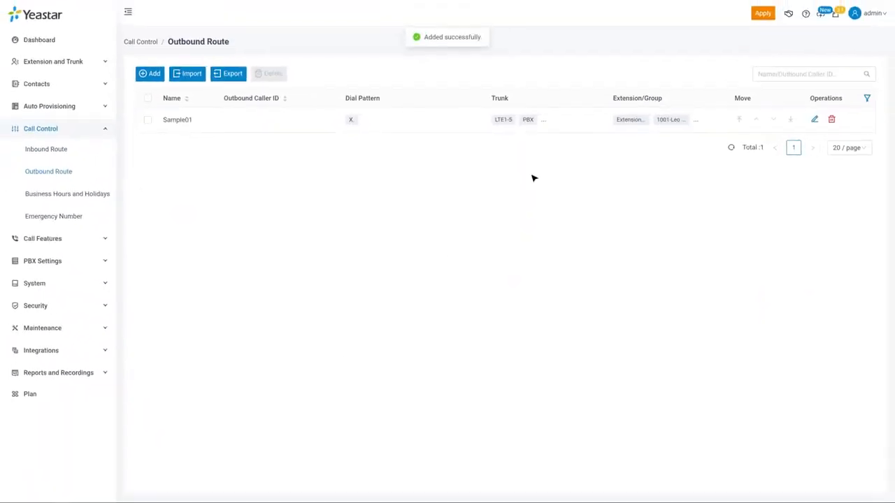
click(759, 14)
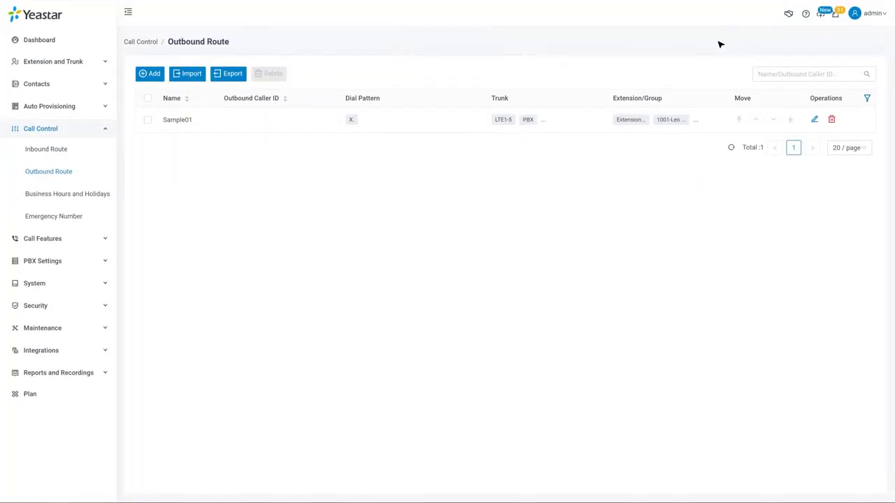
click(190, 74)
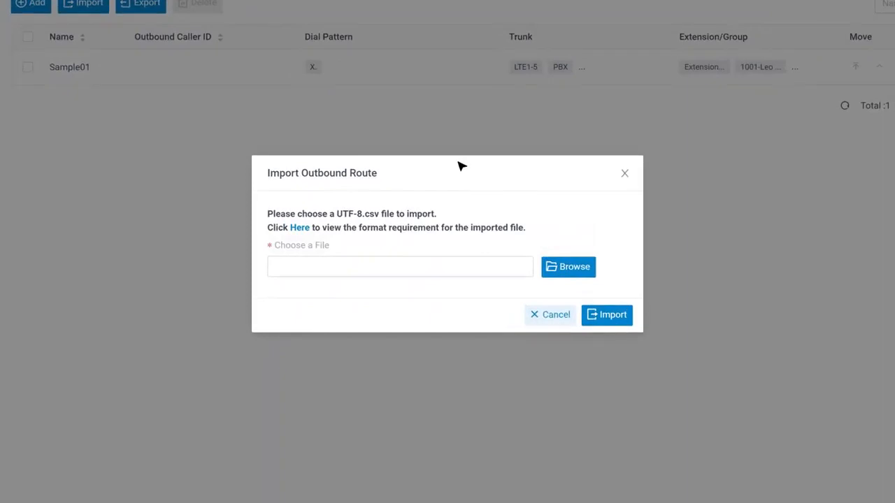
click(555, 316)
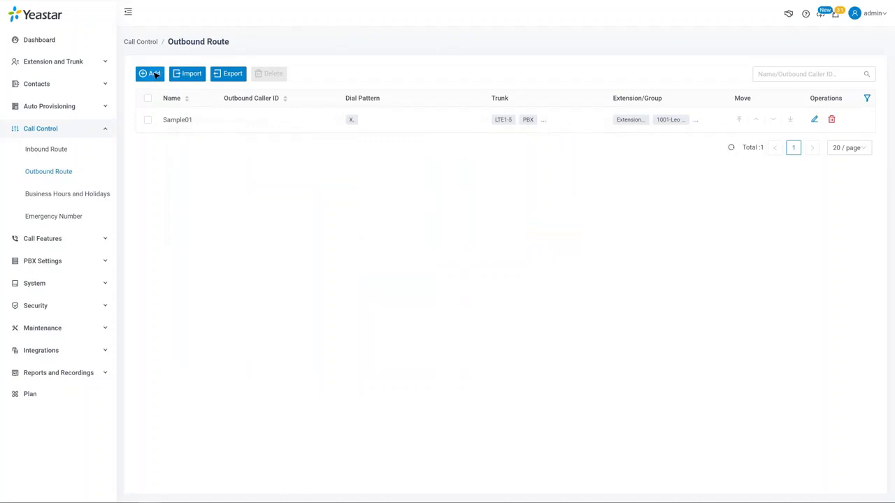
click(151, 74)
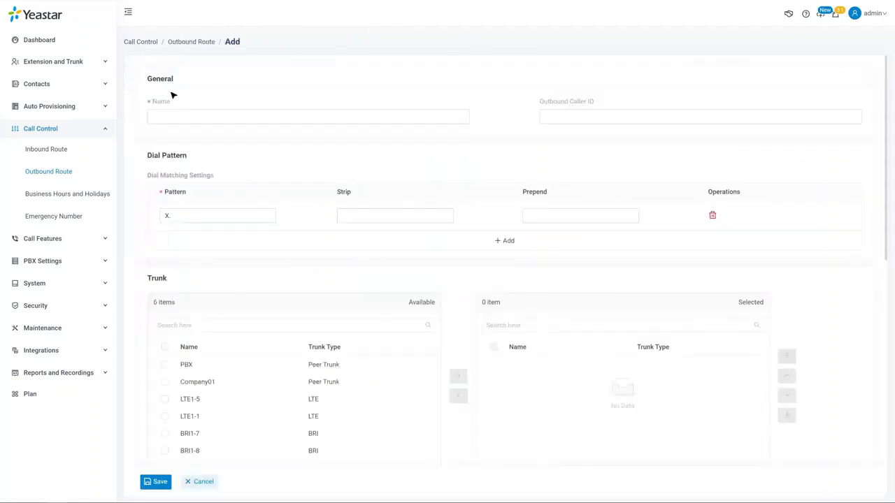
Step: Name the new route International and assign trunks LTE1-5 and LTE1-1
click(260, 116)
text(Interna)
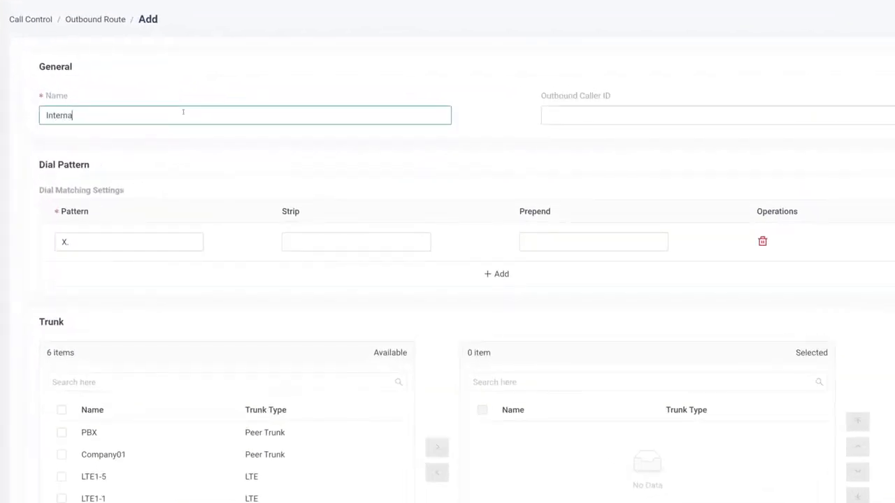
text(tional)
scroll(210, 293, down, 3)
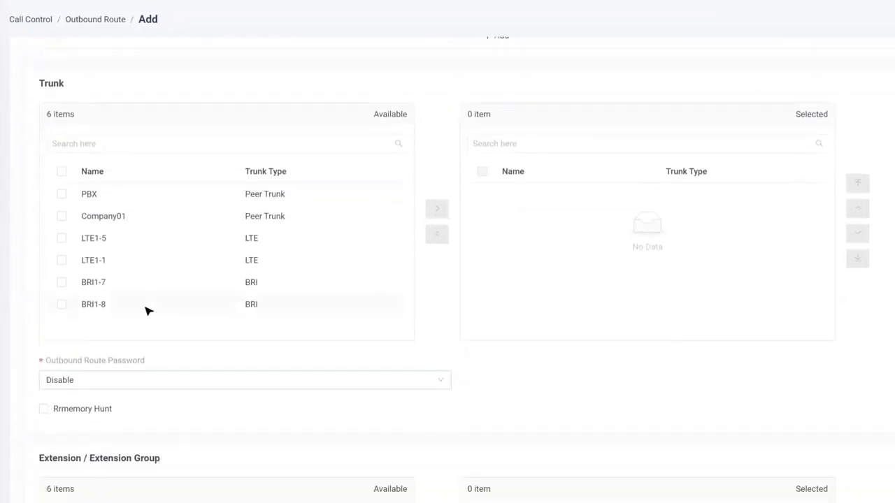
click(62, 239)
click(62, 260)
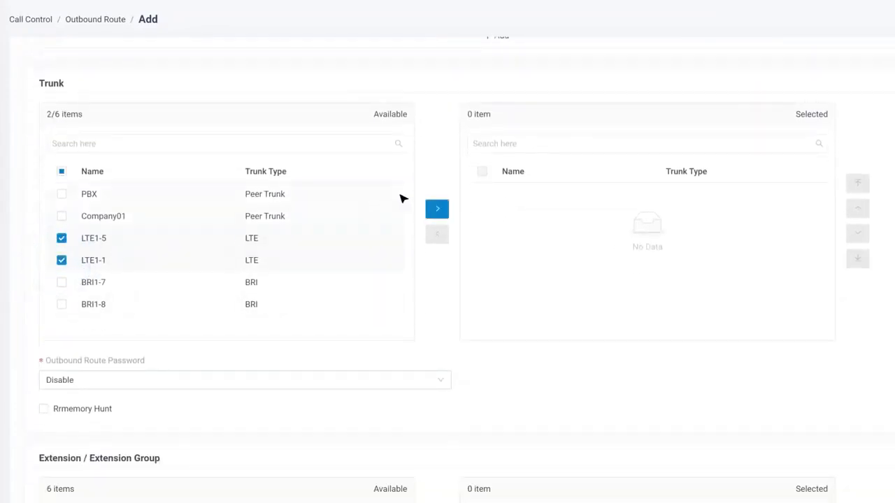
click(434, 211)
Step: Permit all six extensions and groups, including the Sales Department group
scroll(438, 324, down, 4)
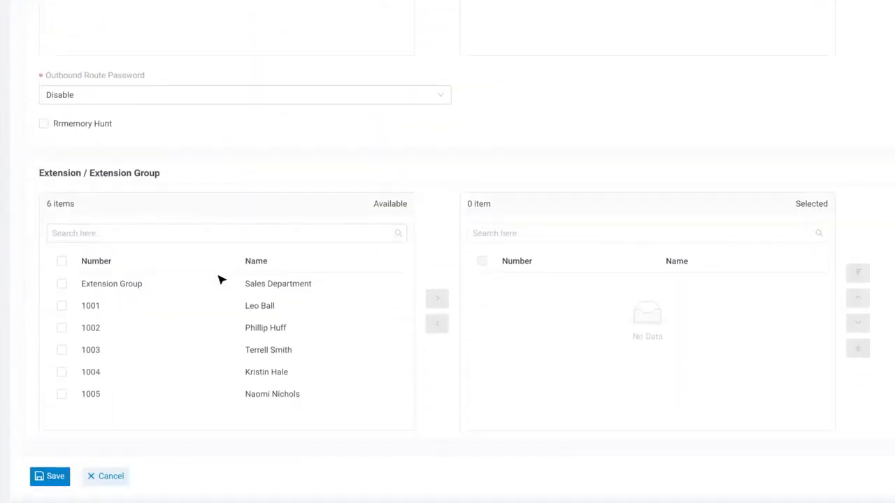
click(62, 261)
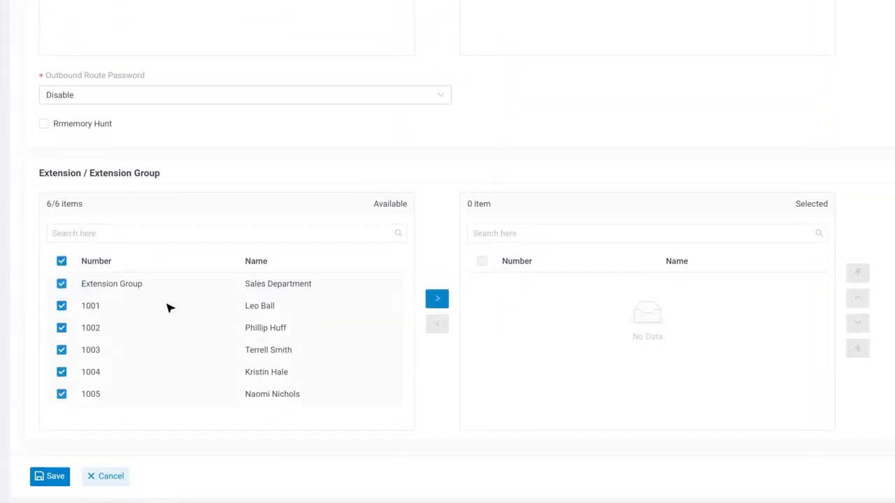
click(440, 302)
scroll(432, 232, up, 5)
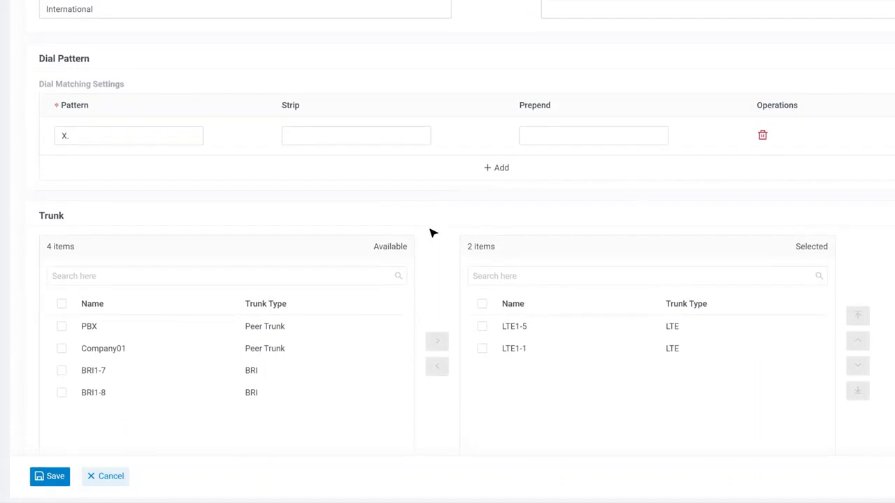
mouse_move(112, 85)
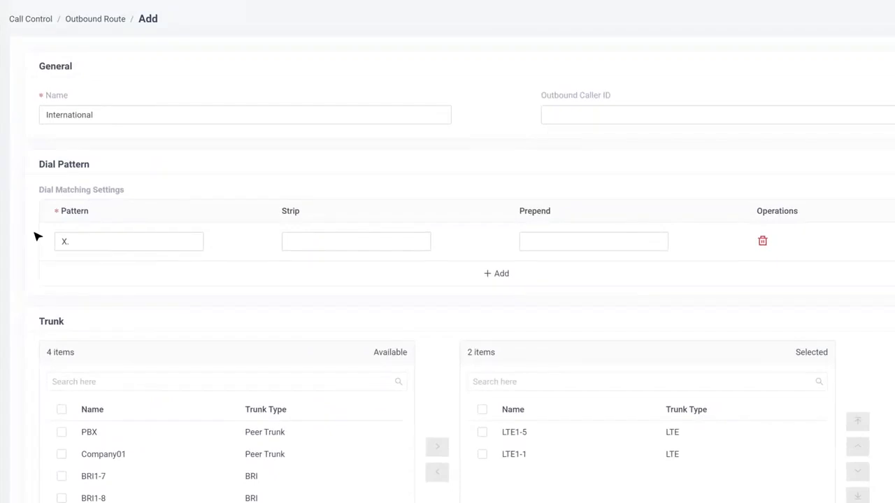
Step: Change the dial pattern to 0X., stripping 1 digit and prepending 17951
click(58, 242)
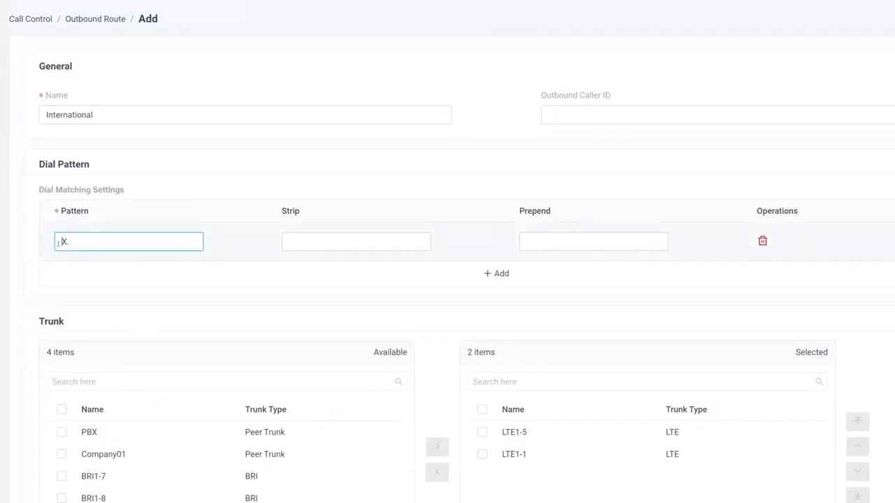
text(0)
click(175, 189)
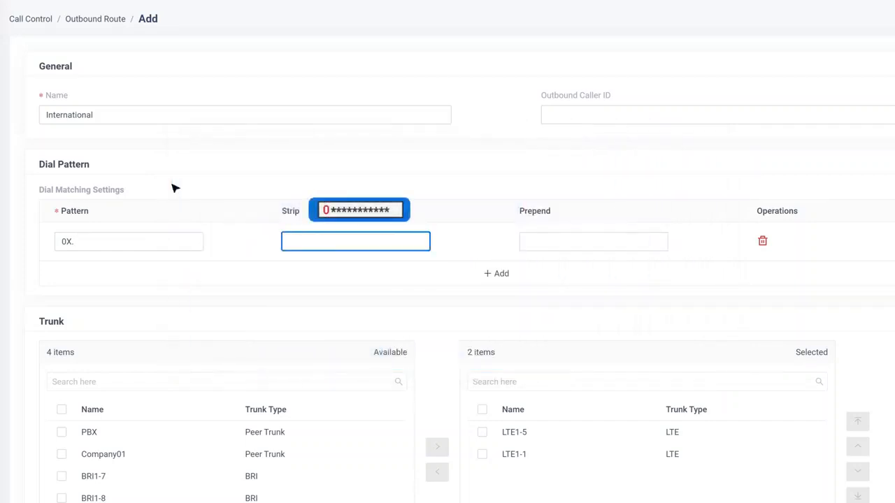
click(293, 239)
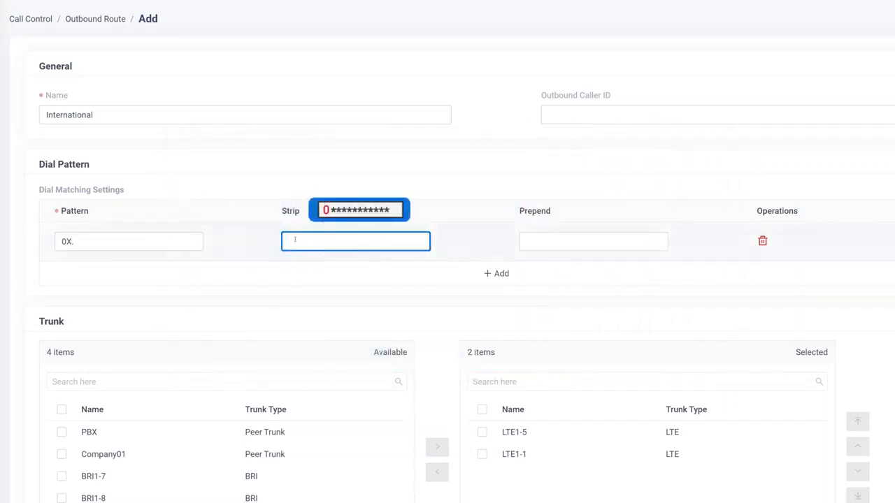
text(1)
click(331, 188)
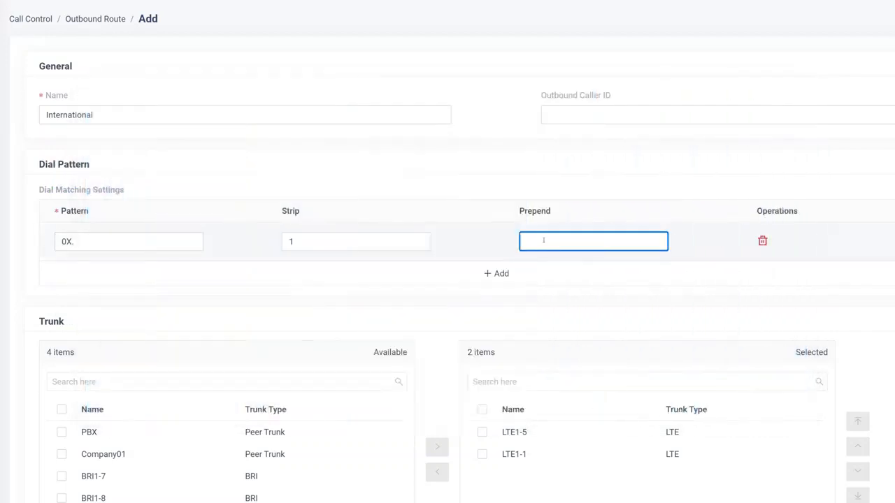
text(9$1)
click(545, 192)
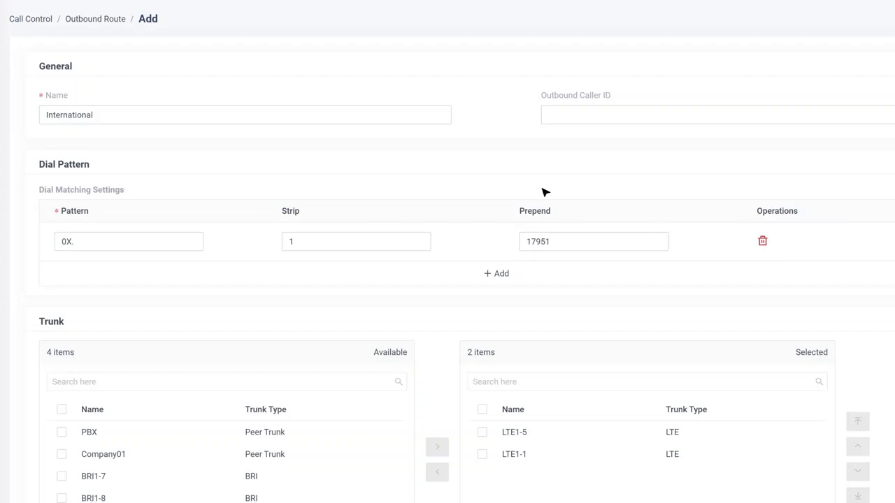
Step: Add two more X. dial pattern rows
click(499, 273)
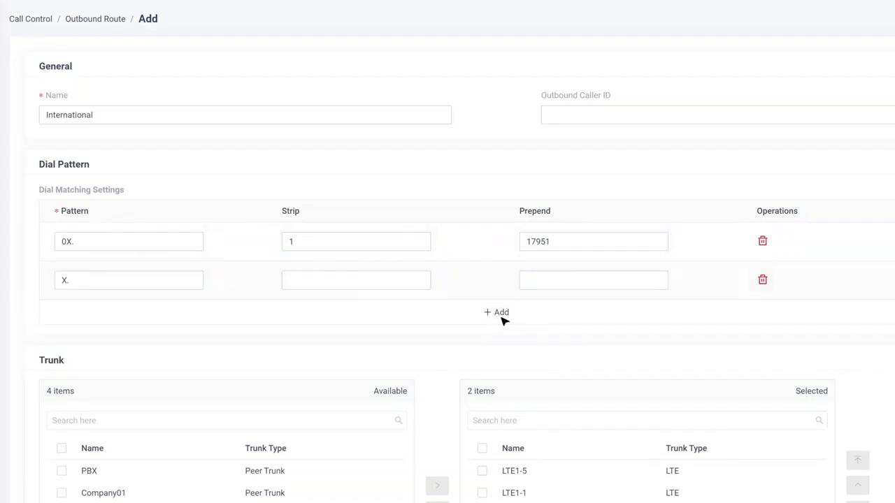
click(502, 314)
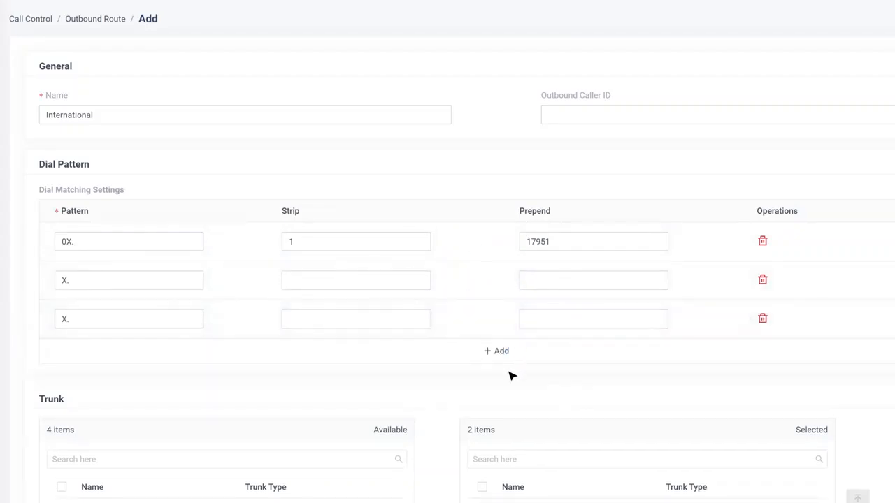
scroll(505, 357, down, 7)
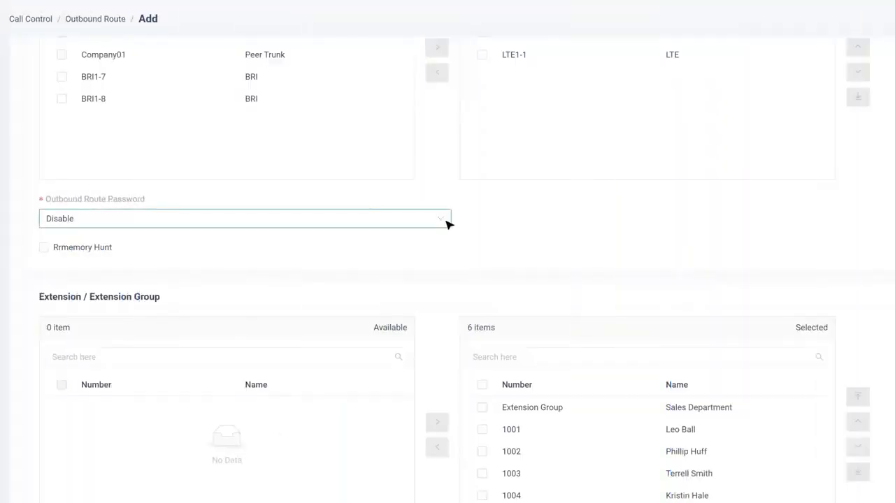
Step: Set the International route's outbound route password to PIN List
click(445, 220)
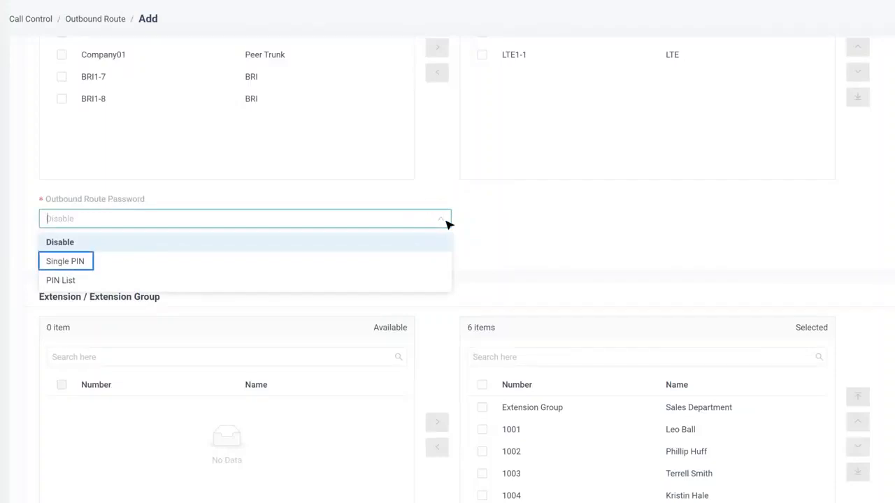
click(428, 284)
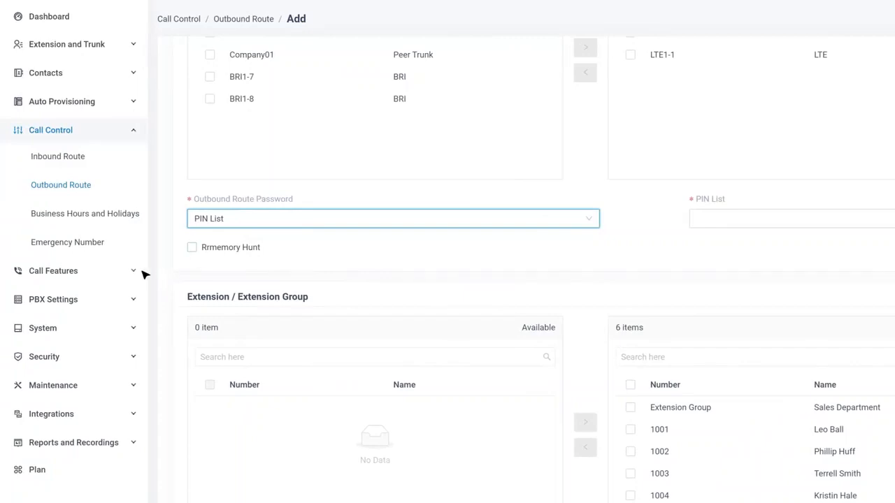
Step: Create a new PIN list named International under Call Features > PIN List
click(135, 270)
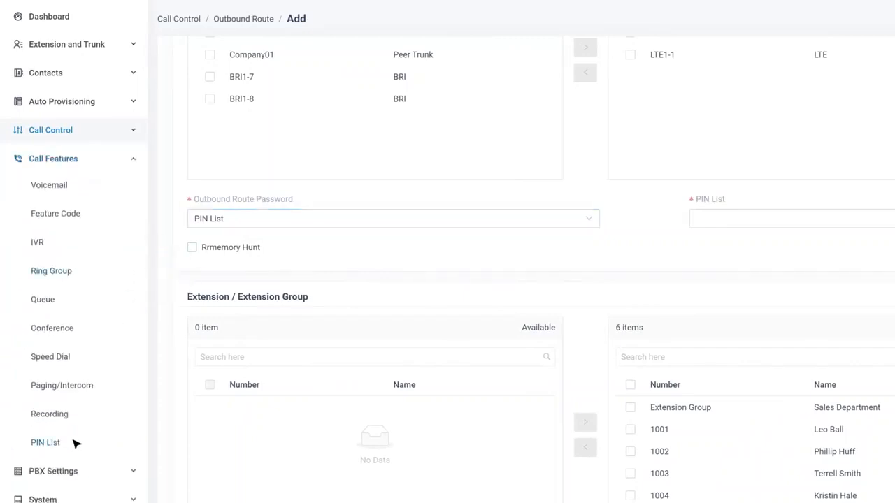
click(76, 444)
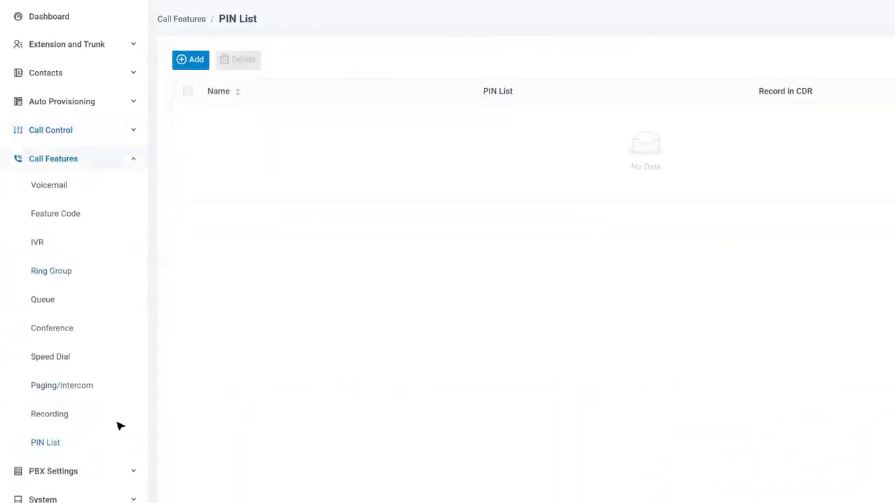
click(193, 67)
click(316, 199)
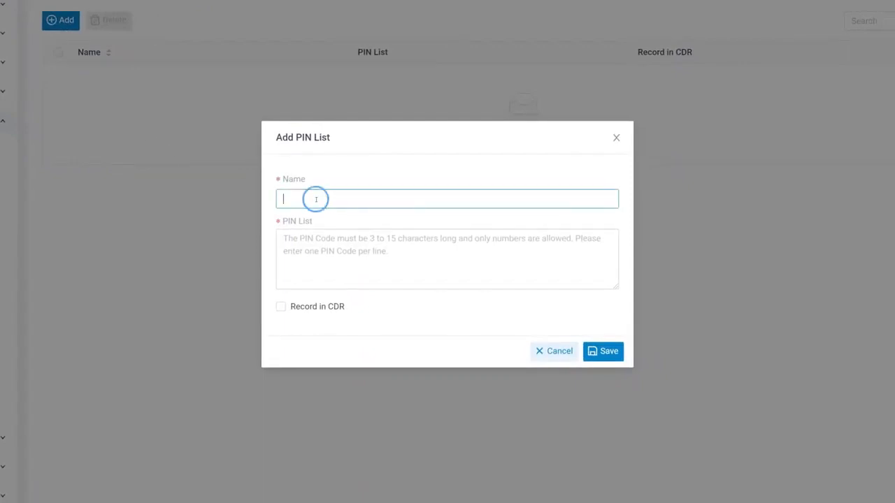
text(International)
Step: Enter PINs 1000, 1001 and 1002, enable Record in CDR, and save the list
click(336, 234)
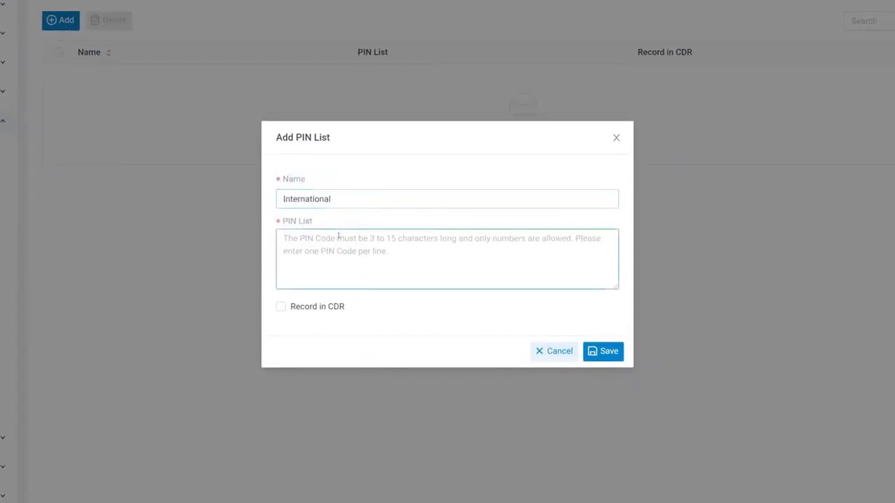
text(1000)
key(Return)
text(1001)
key(Return)
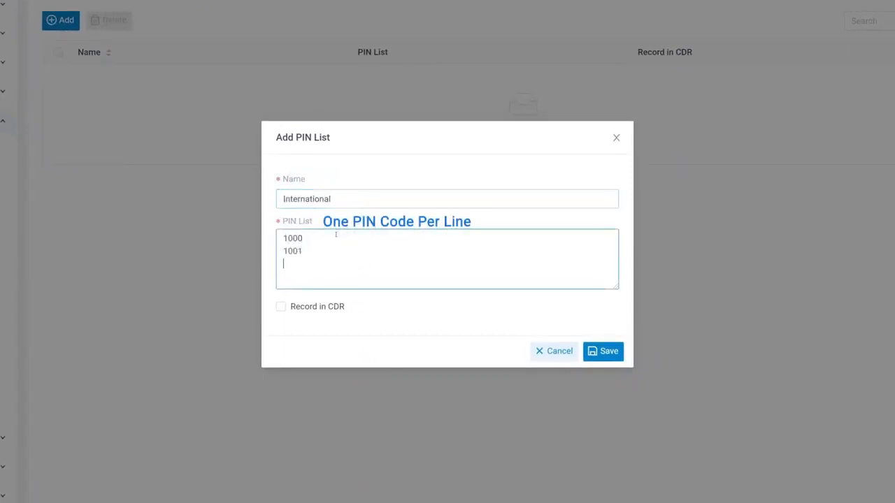
text(1002)
click(282, 308)
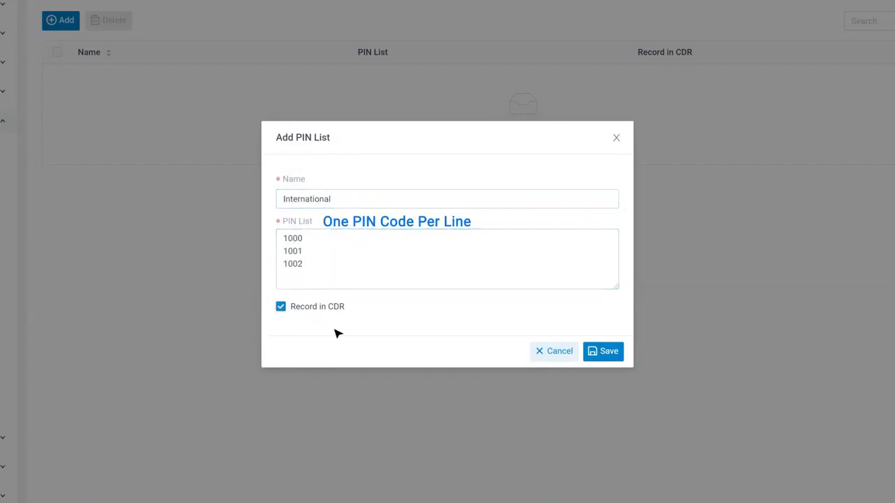
click(605, 353)
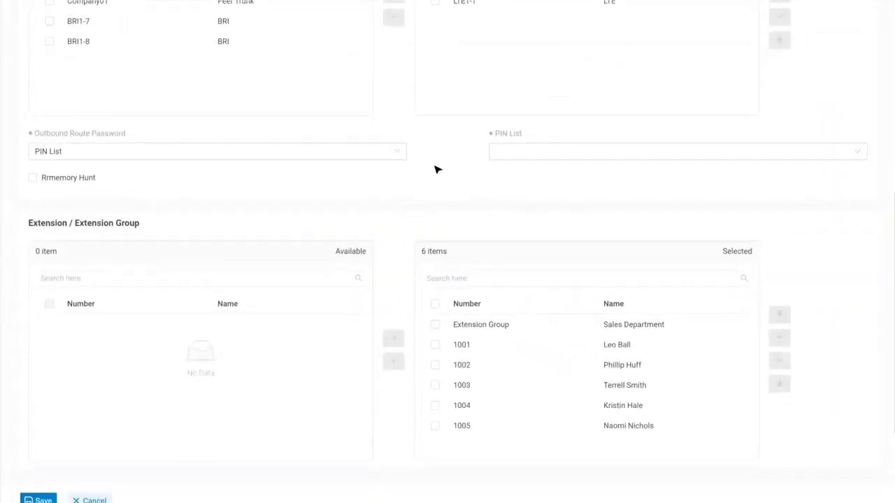
Step: Use the International PIN list for the route and enable Rrmemory Hunt
click(847, 152)
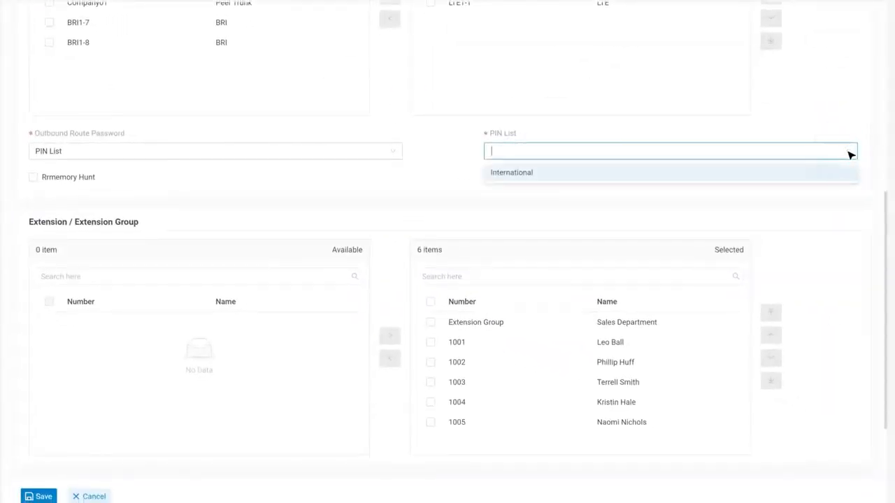
click(824, 176)
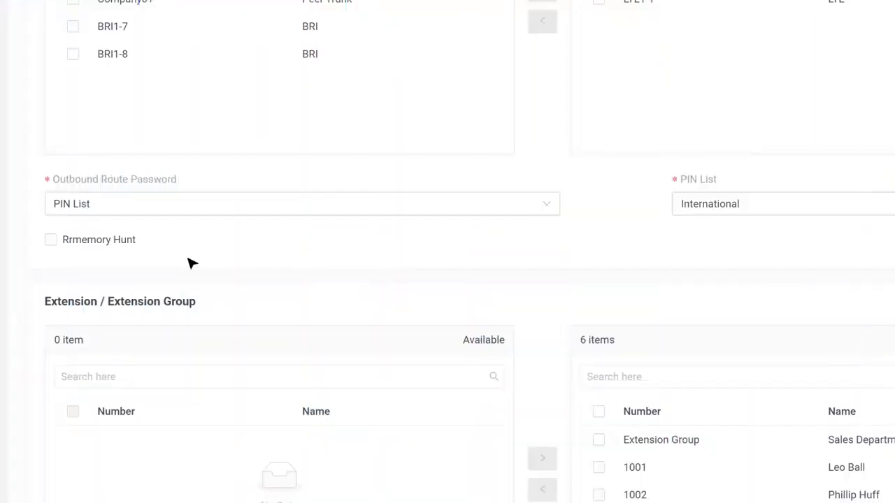
click(51, 240)
scroll(526, 281, up, 3)
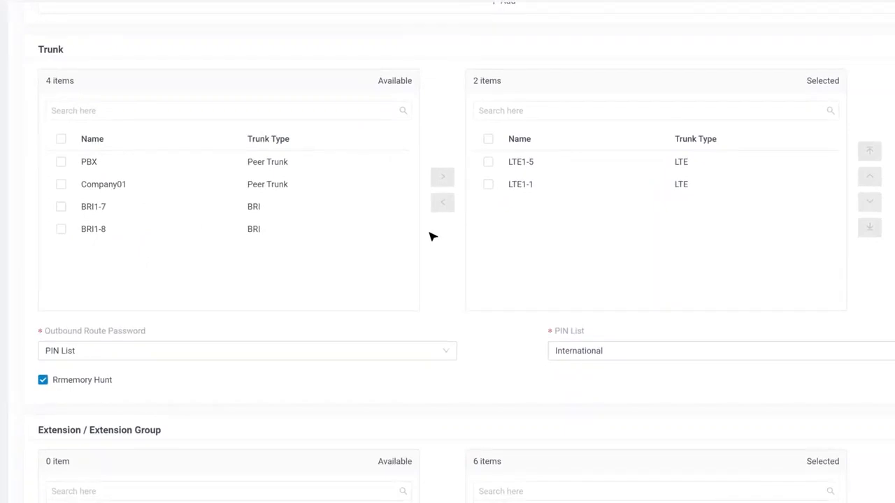
Step: Limit availability to a custom 09:00 AM–06:00 PM weekday period and save the route
scroll(431, 237, down, 5)
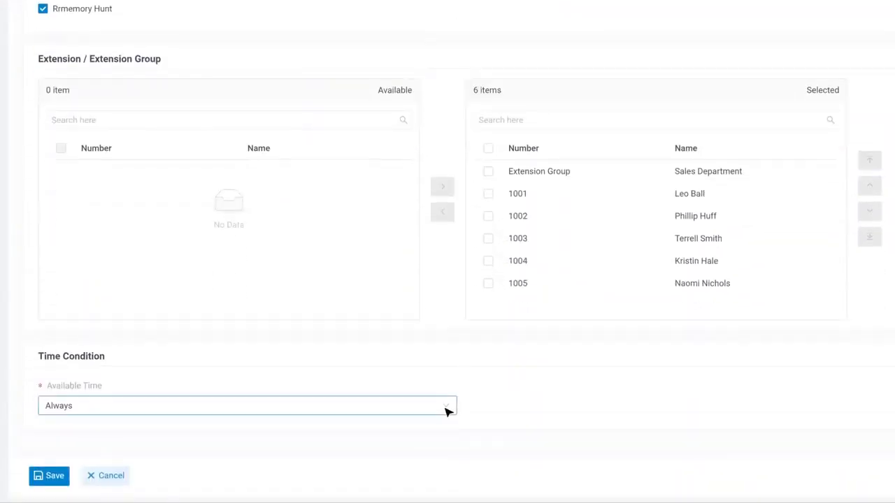
click(445, 411)
click(430, 385)
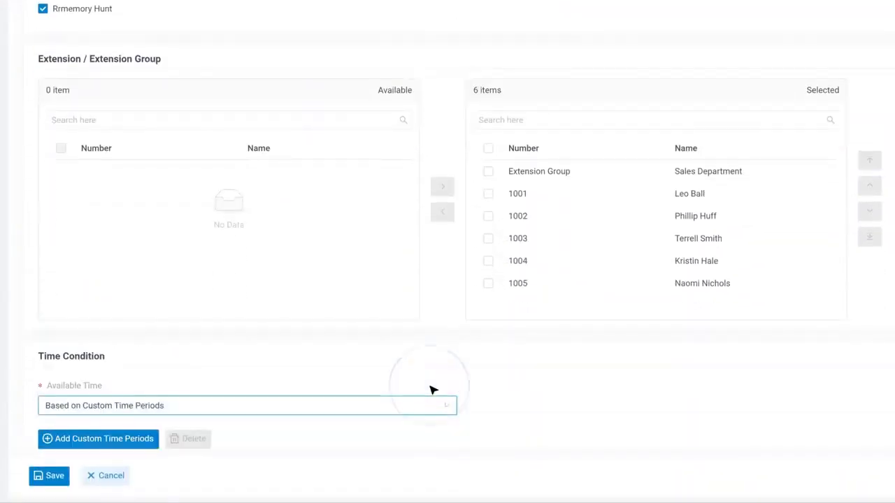
scroll(432, 389, down, 3)
click(119, 238)
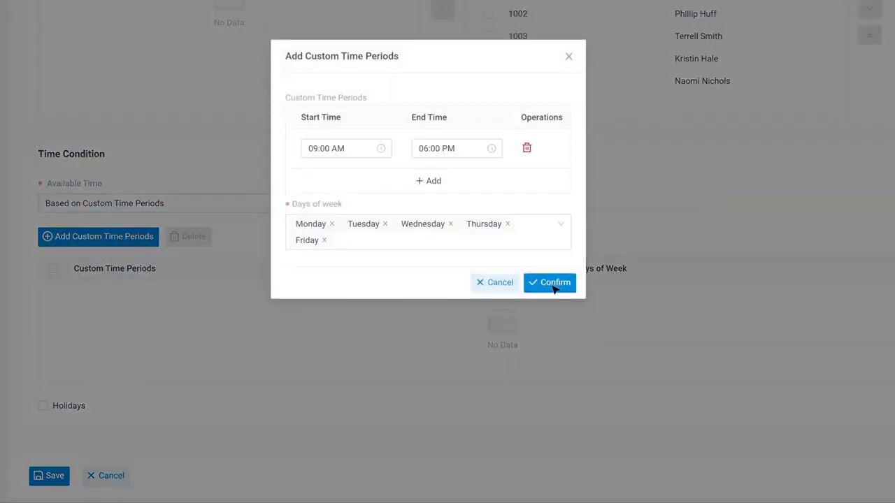
click(550, 284)
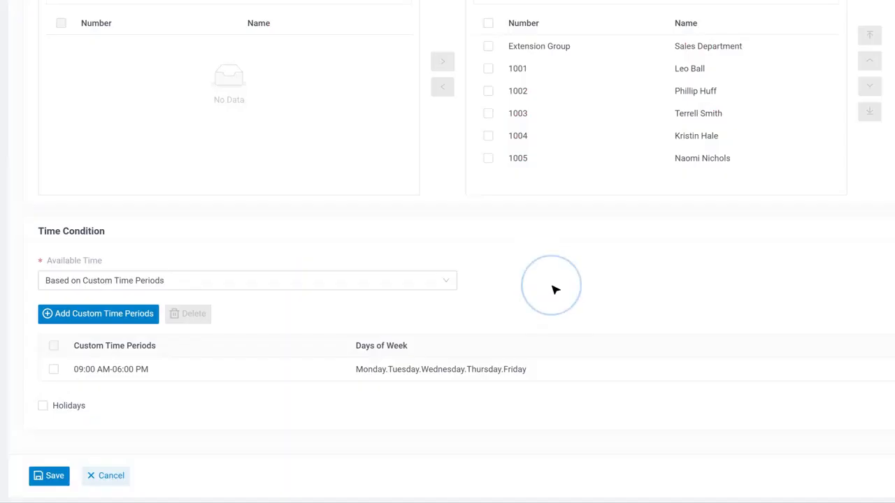
click(54, 369)
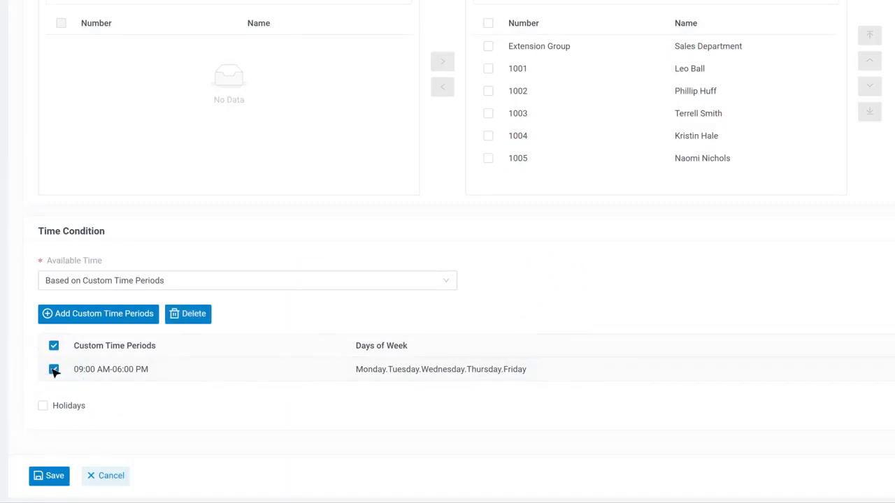
click(51, 478)
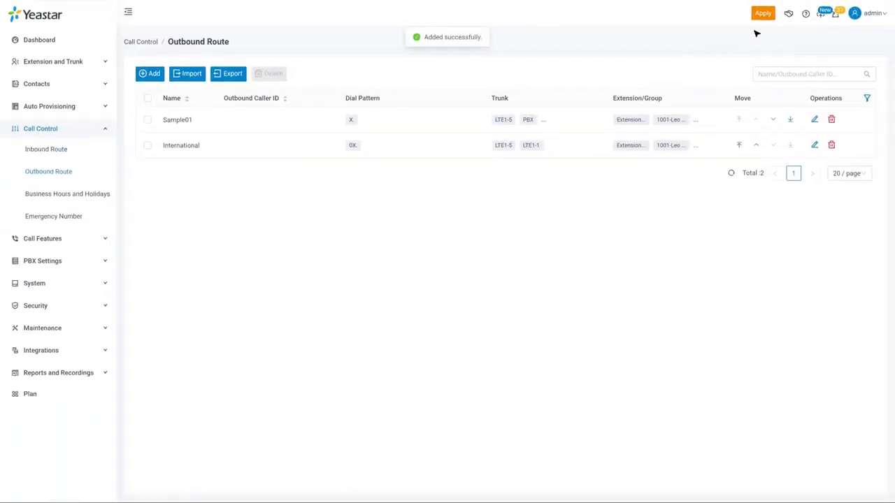
Step: Apply changes, move International above Sample01, and apply the new order
click(764, 14)
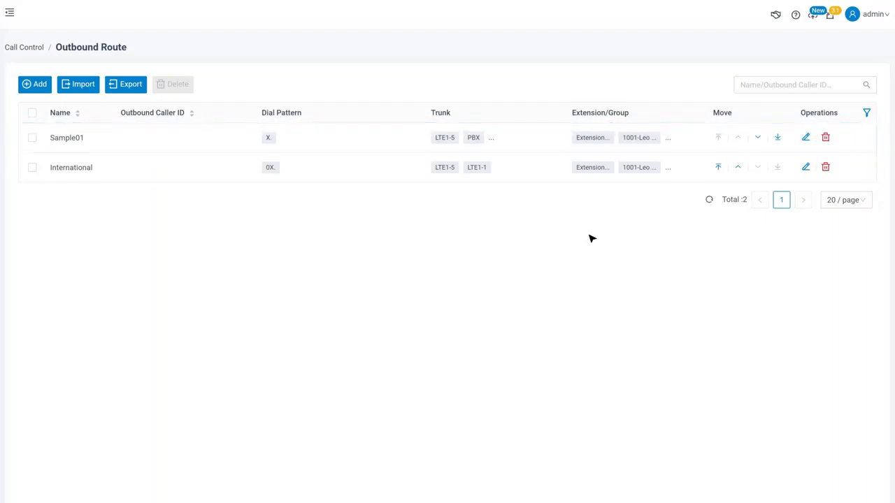
click(738, 167)
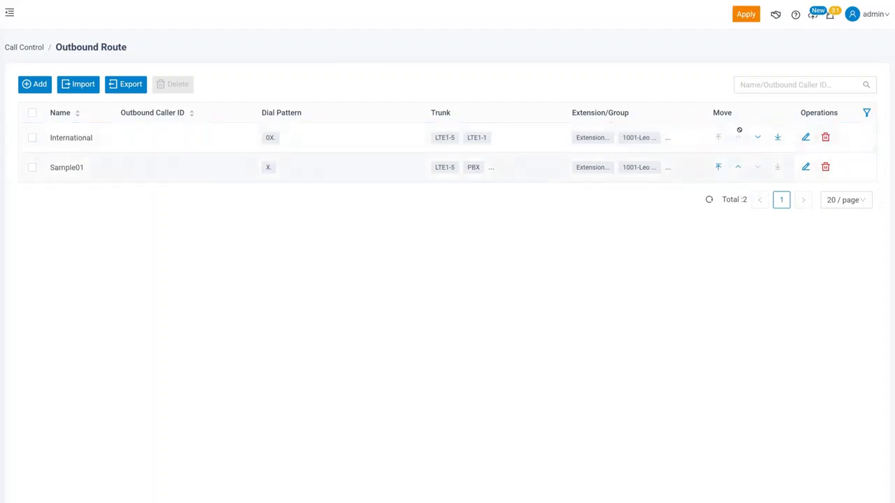
click(749, 16)
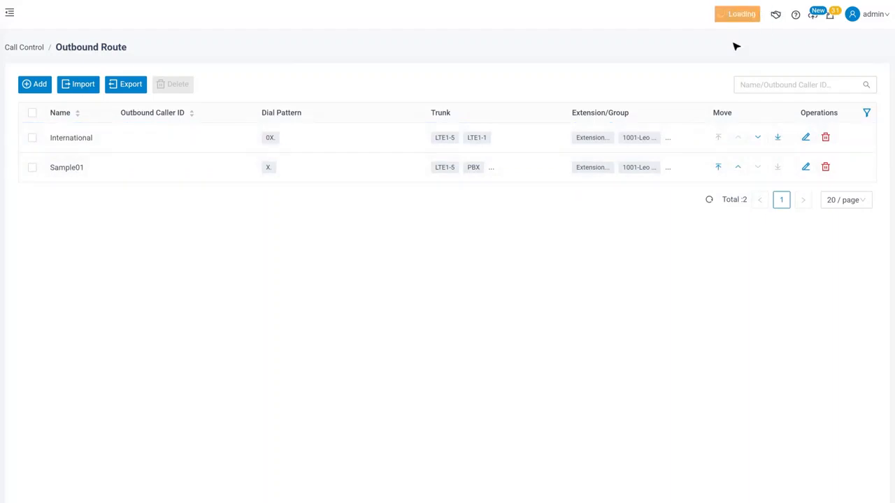